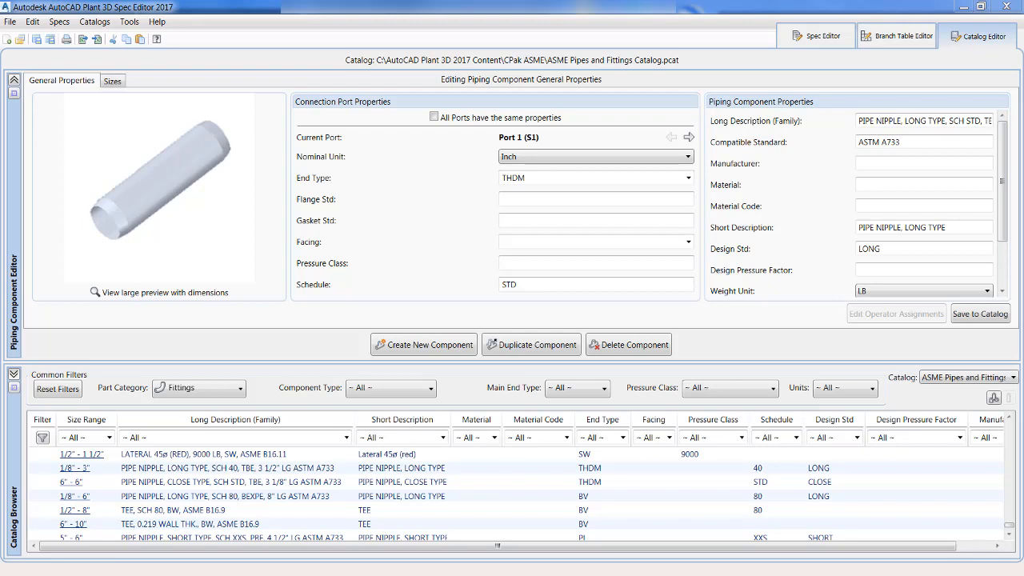
Start a new piping component in the Catalog Editor
{"action": "left_click", "coordinate": [806, 36]}
{"action": "left_click", "coordinate": [971, 44]}
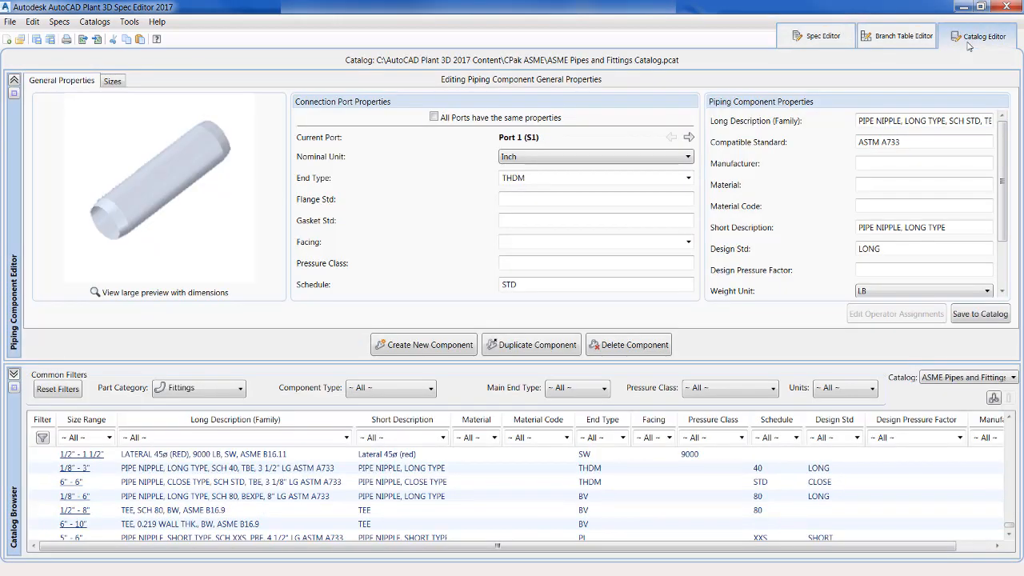
{"action": "left_click", "coordinate": [418, 347]}
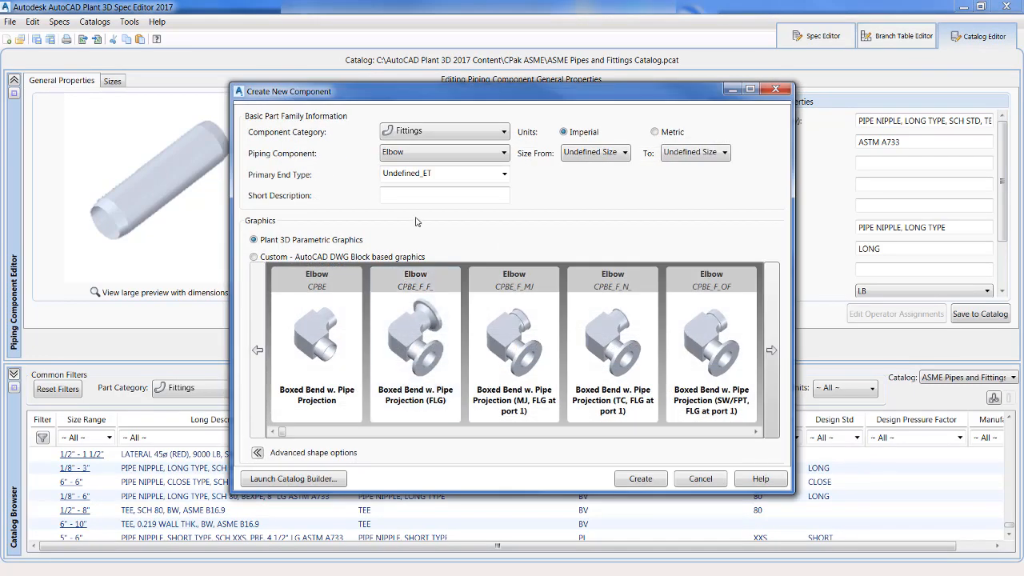
Choose Elbow as the piping component and set its size range from 4" to 4"
{"action": "left_click", "coordinate": [463, 152]}
{"action": "left_click", "coordinate": [425, 170]}
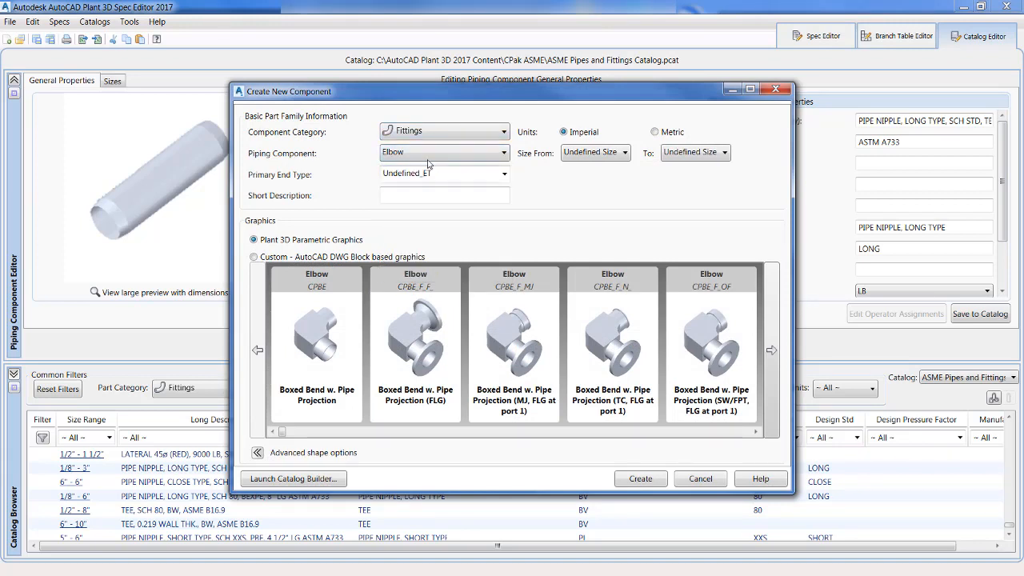
{"action": "left_click", "coordinate": [623, 153]}
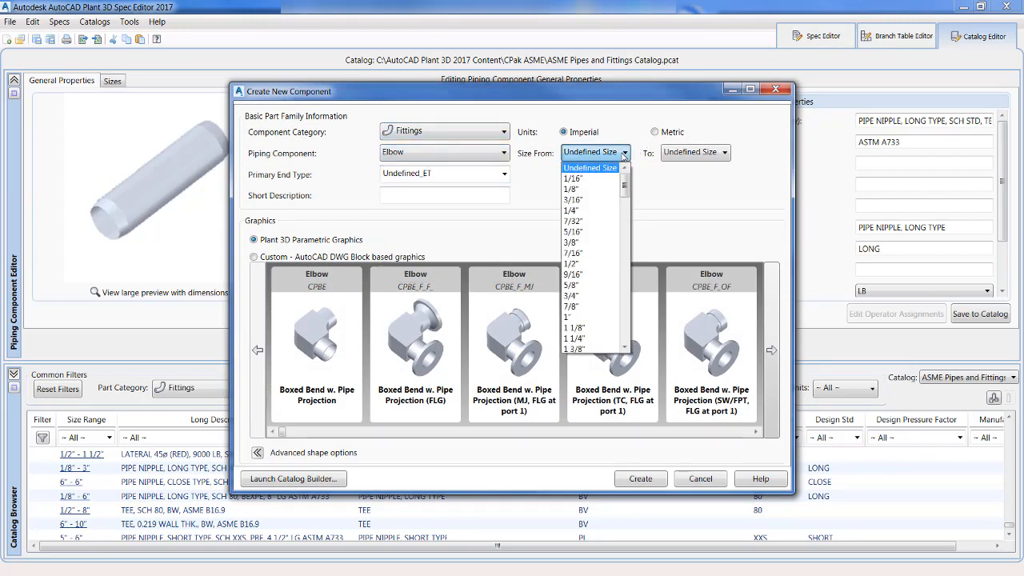
{"action": "left_click_drag", "start_coordinate": [628, 196], "coordinate": [646, 234]}
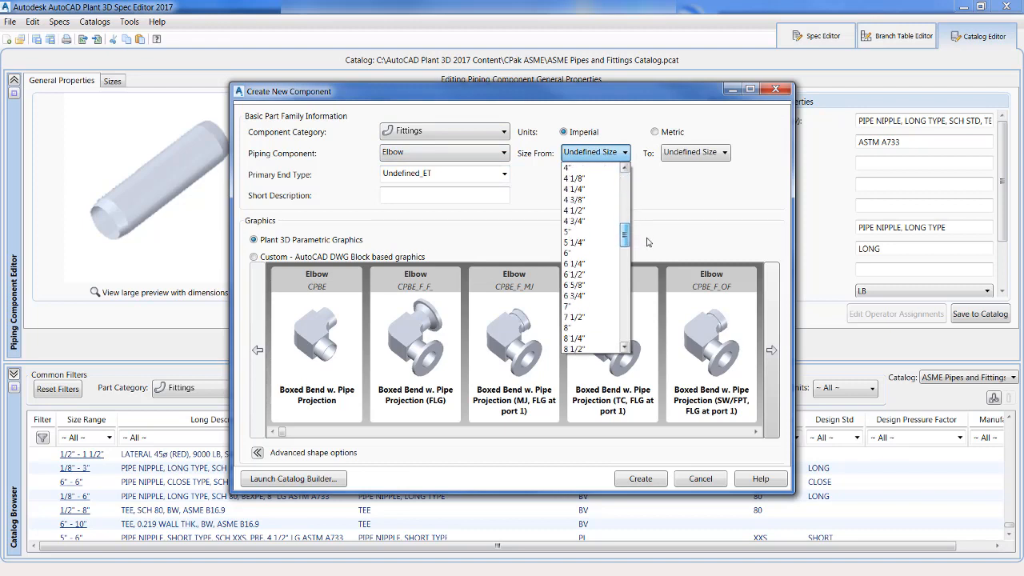
{"action": "left_click", "coordinate": [584, 169]}
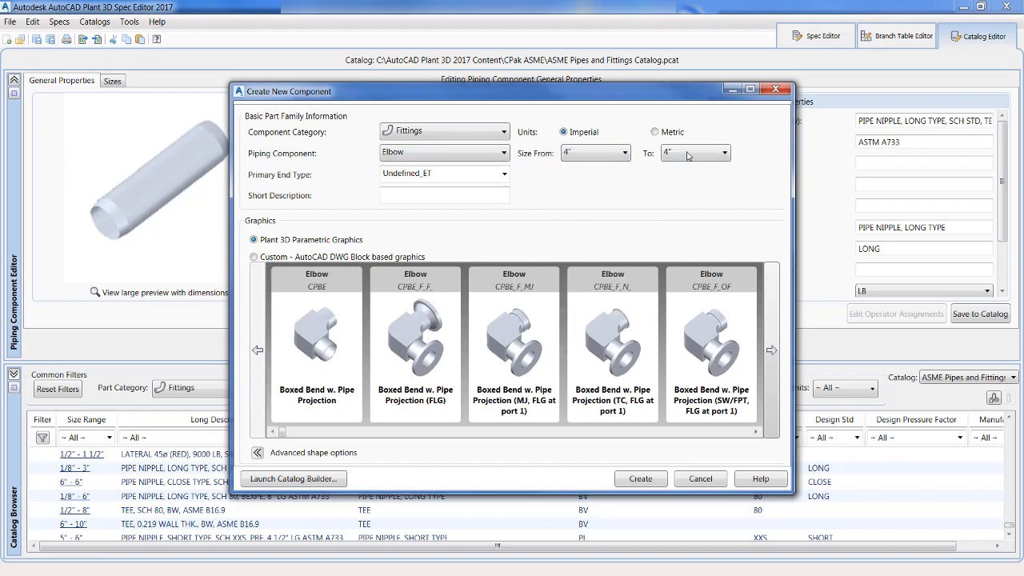
{"action": "left_click", "coordinate": [699, 153]}
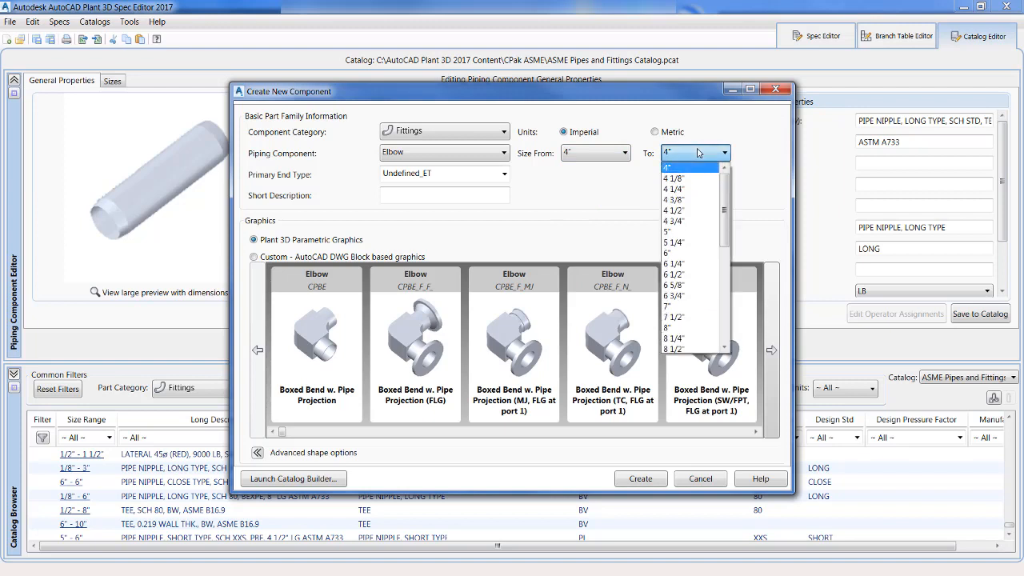
{"action": "left_click", "coordinate": [577, 195]}
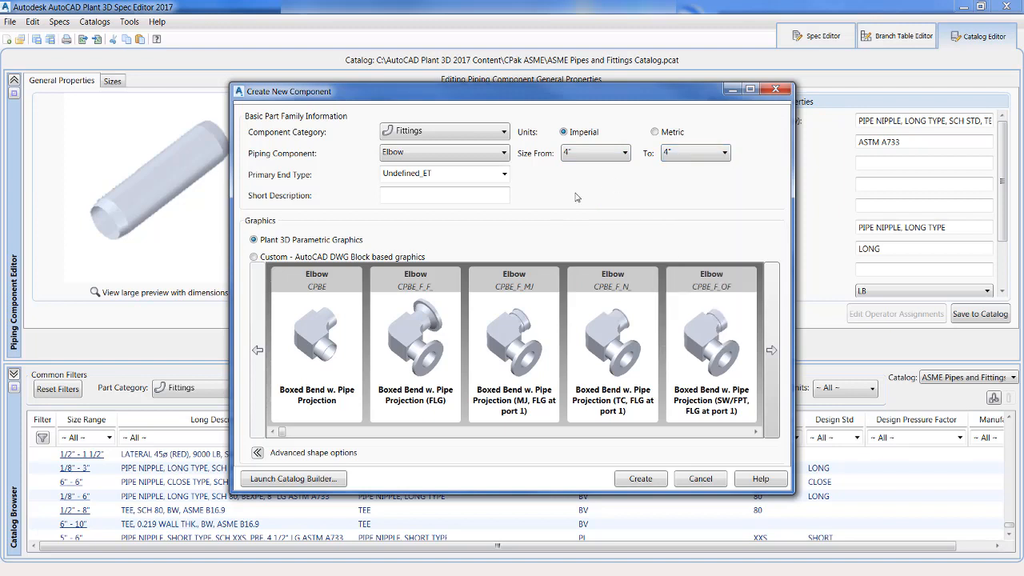
Set the elbow's primary end type to WF and its short description to "Custom 4" Elbow"
{"action": "left_click", "coordinate": [503, 176]}
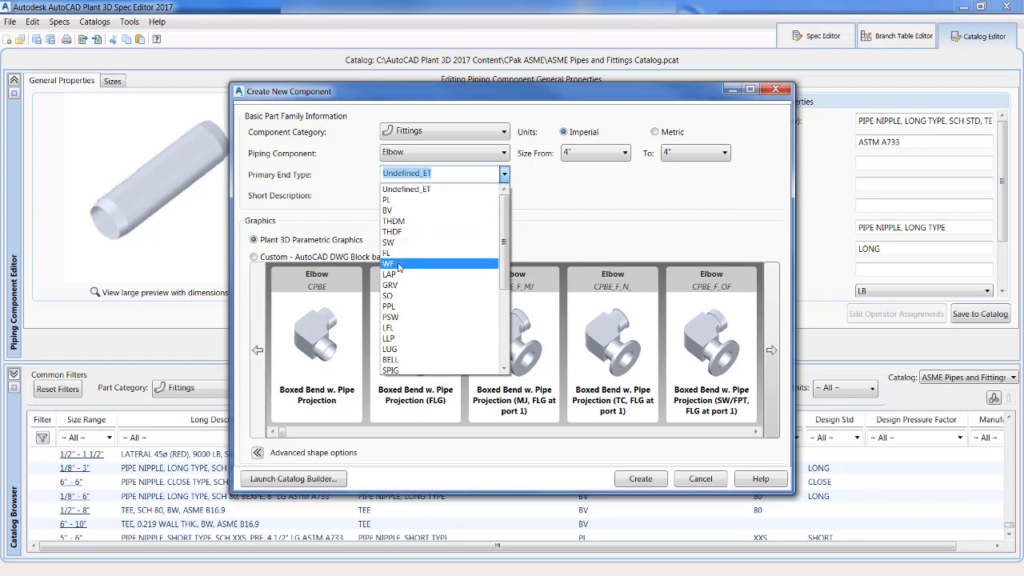
{"action": "left_click", "coordinate": [399, 264]}
{"action": "left_click", "coordinate": [409, 193]}
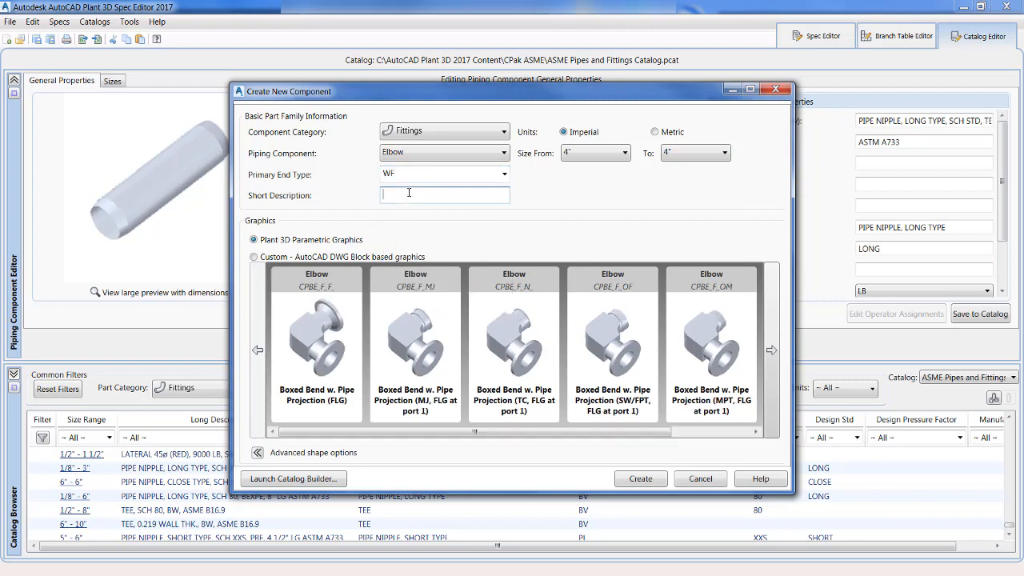
{"action": "type", "text": "Custom 4\" Elbow"}
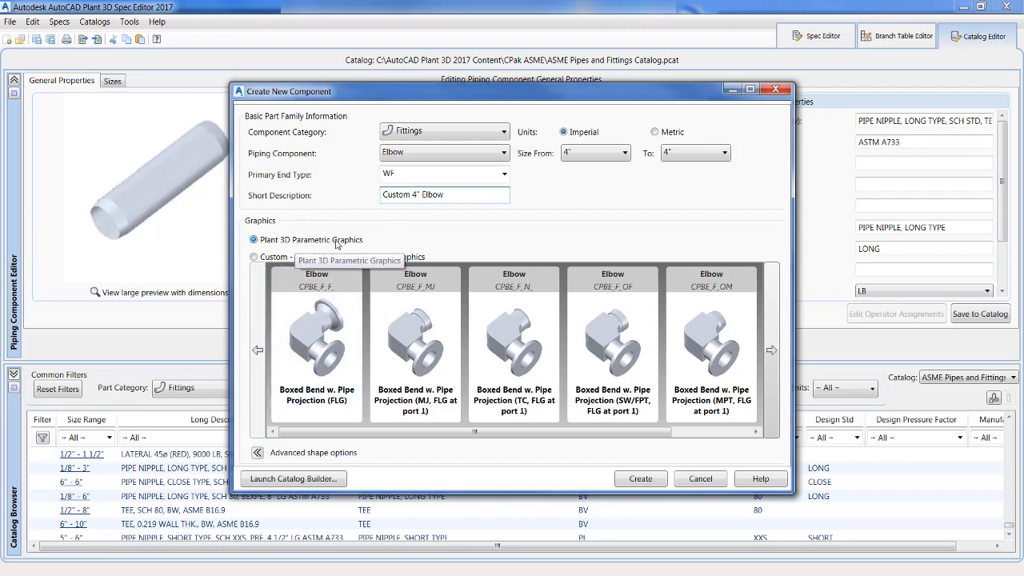
Create the elbow with custom AutoCAD DWG block-based graphics and a size range from 4" to 4"
{"action": "left_click", "coordinate": [254, 258]}
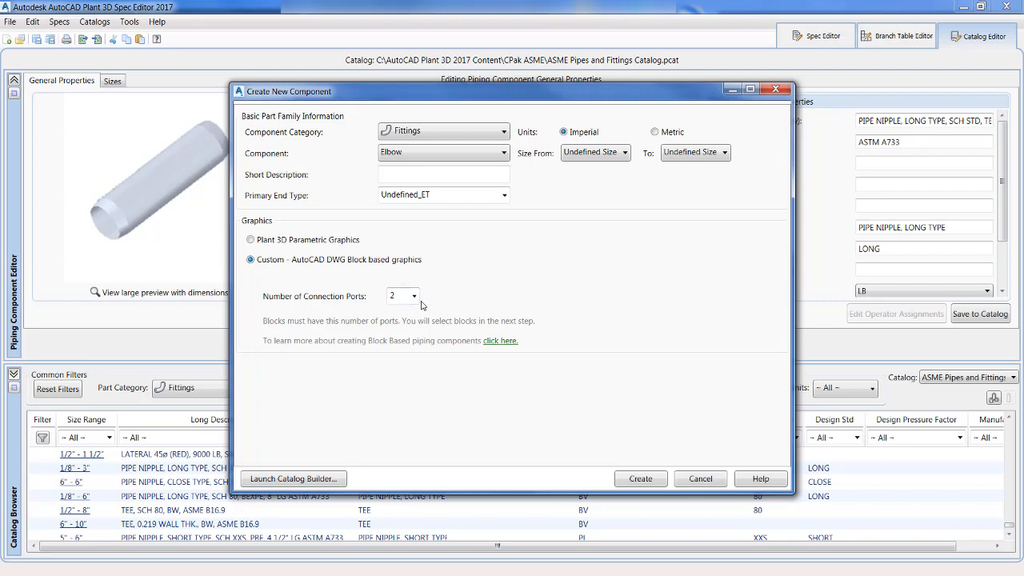
{"action": "left_click", "coordinate": [603, 161]}
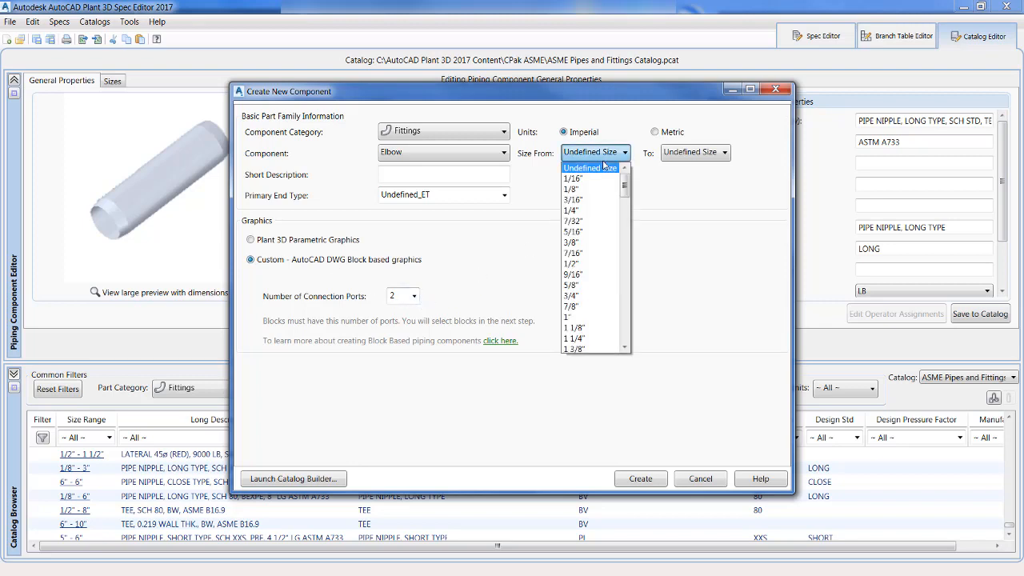
{"action": "left_click_drag", "start_coordinate": [627, 186], "coordinate": [639, 235]}
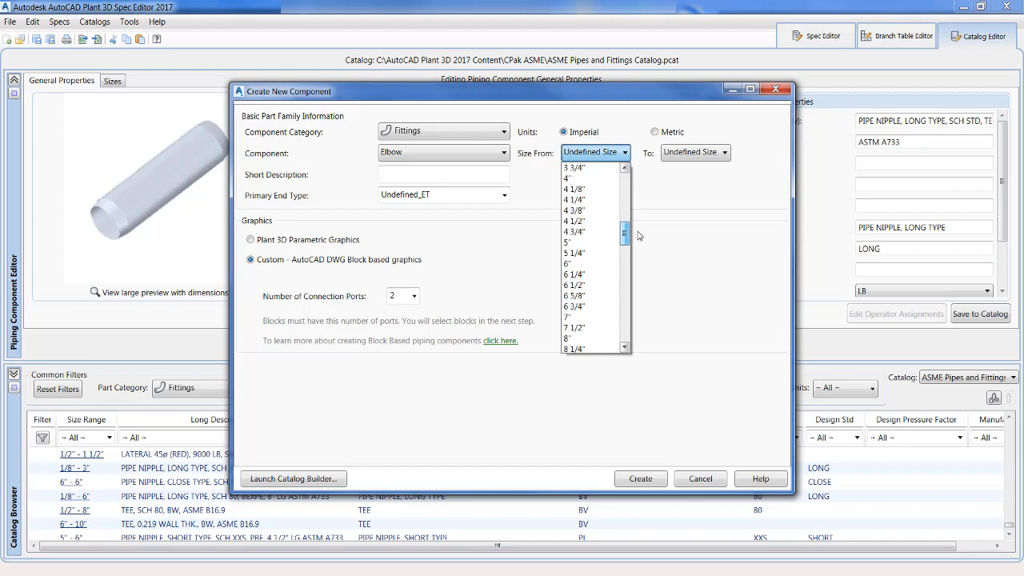
{"action": "left_click", "coordinate": [573, 178]}
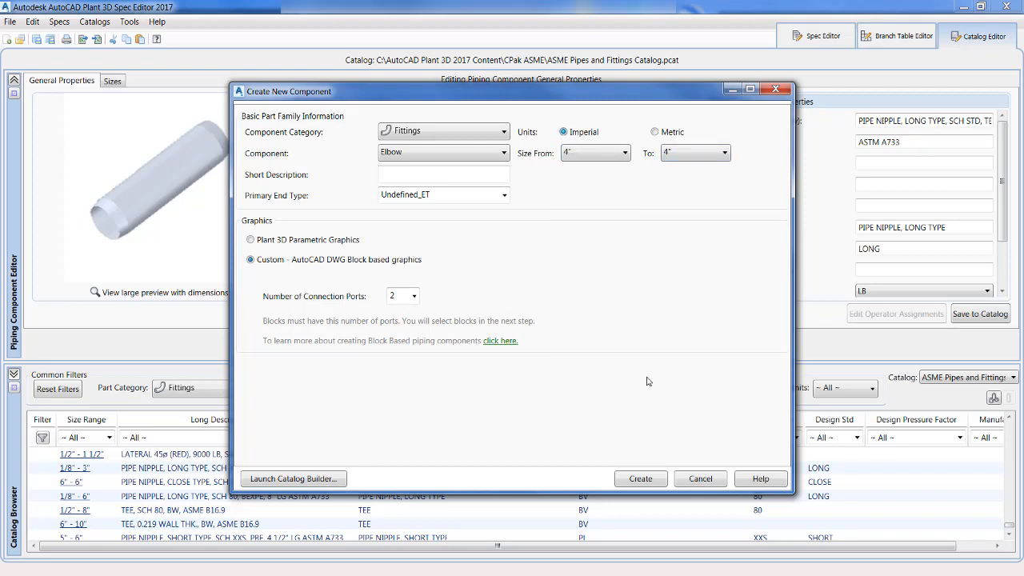
{"action": "left_click", "coordinate": [641, 478]}
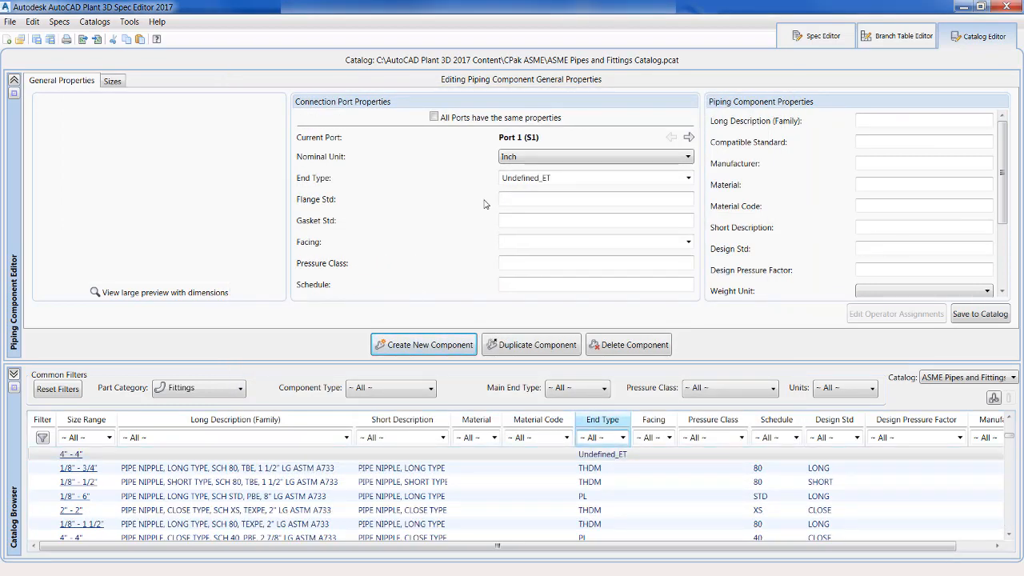
Give all ports of the new elbow the same properties and set their end type to WF, accepting the overwrite
{"action": "left_click", "coordinate": [532, 200]}
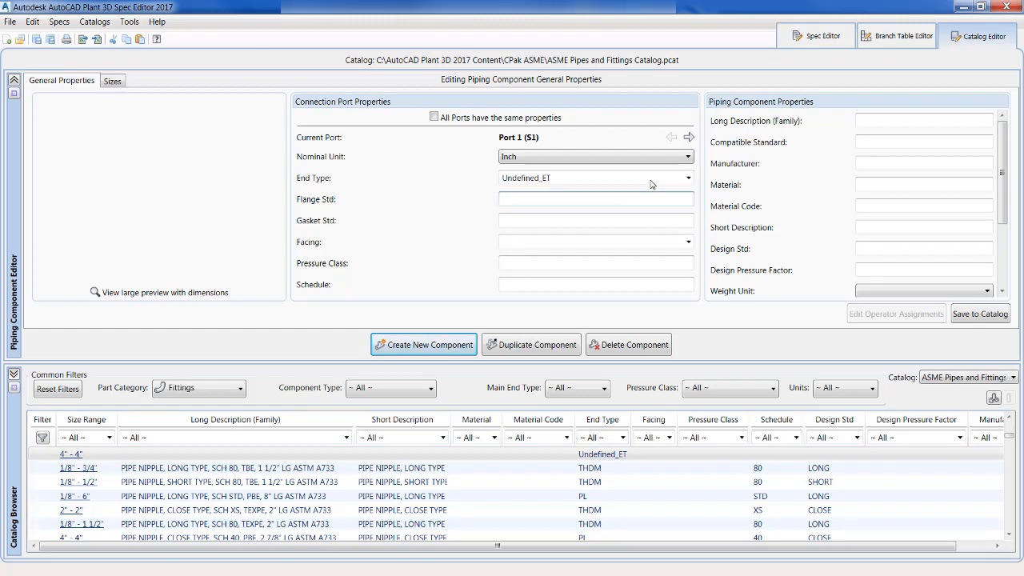
{"action": "left_click", "coordinate": [435, 118]}
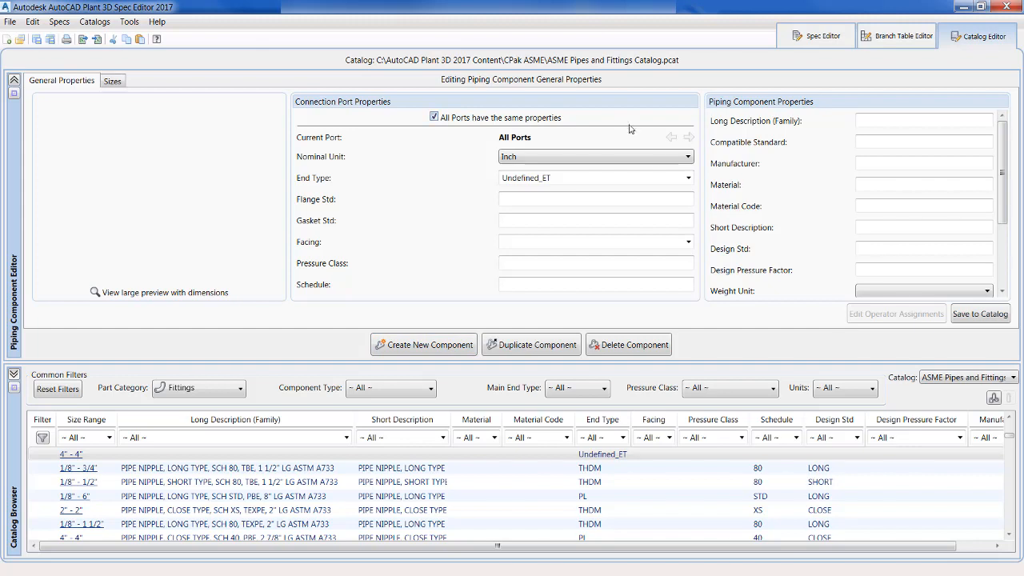
{"action": "left_click", "coordinate": [689, 178]}
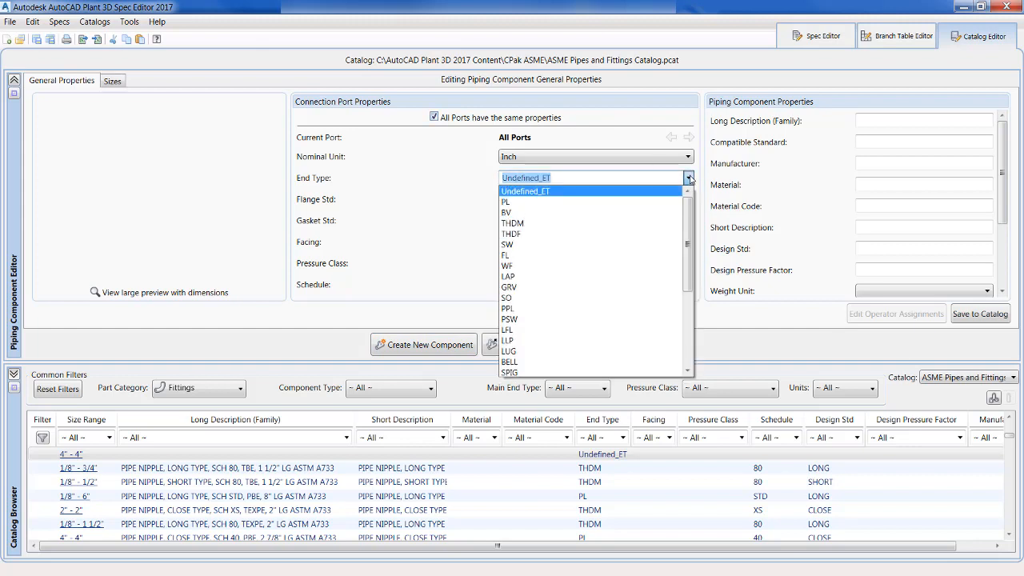
{"action": "left_click", "coordinate": [517, 266]}
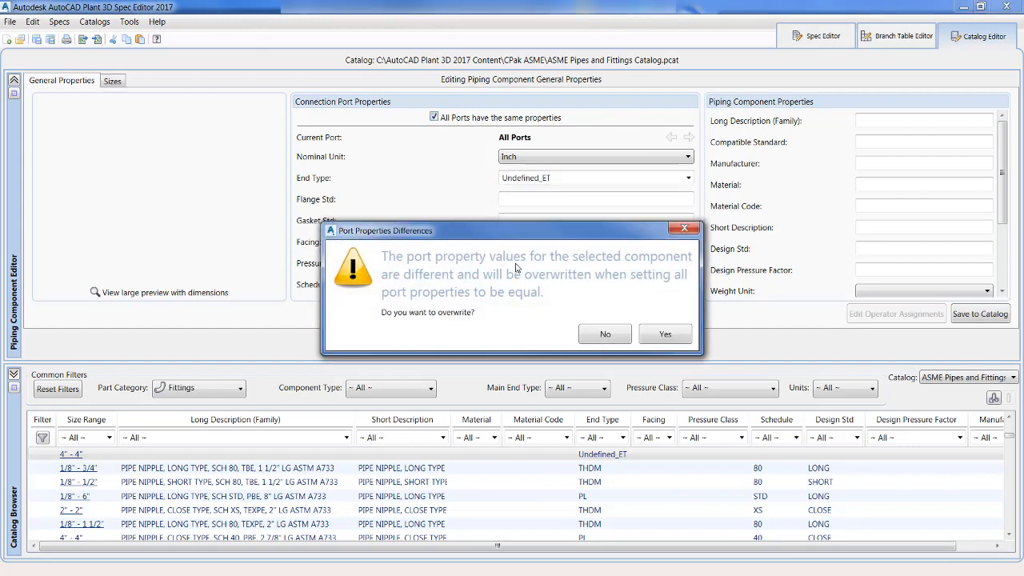
{"action": "left_click", "coordinate": [665, 335]}
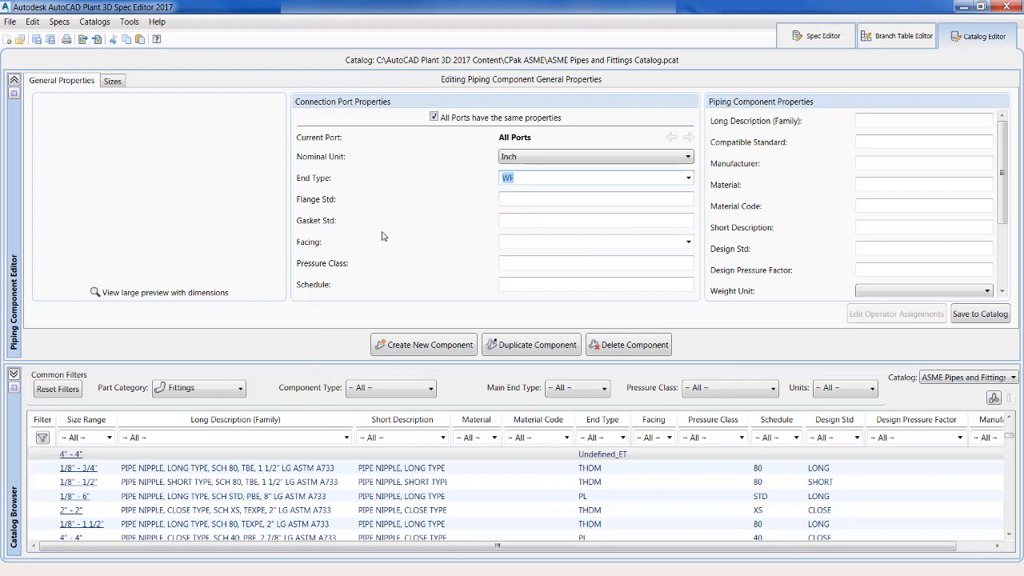
Set the pressure class of all ports to 300 and their schedule to SCH
{"action": "left_click", "coordinate": [560, 263]}
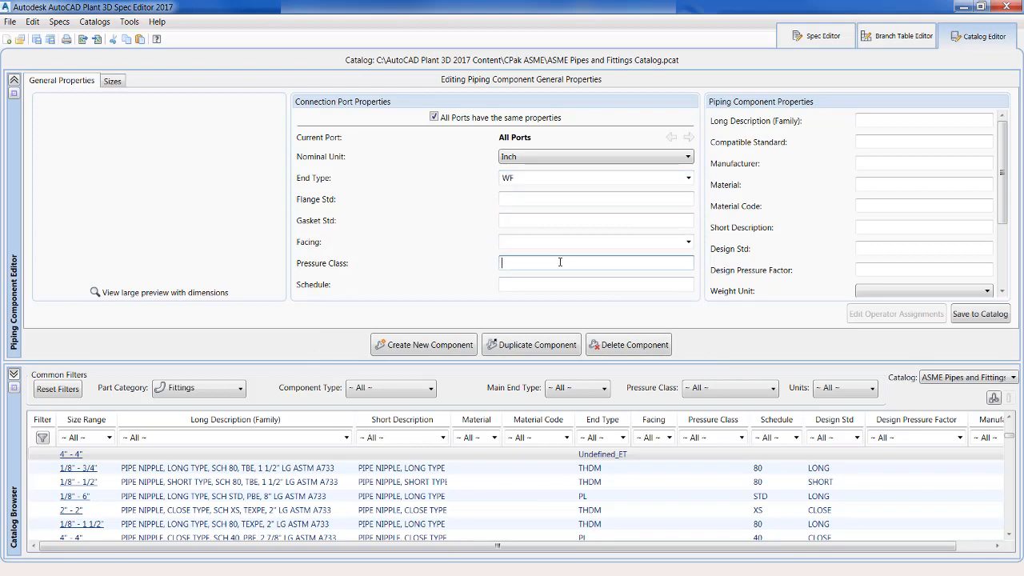
{"action": "type", "text": "300"}
{"action": "left_click", "coordinate": [589, 285]}
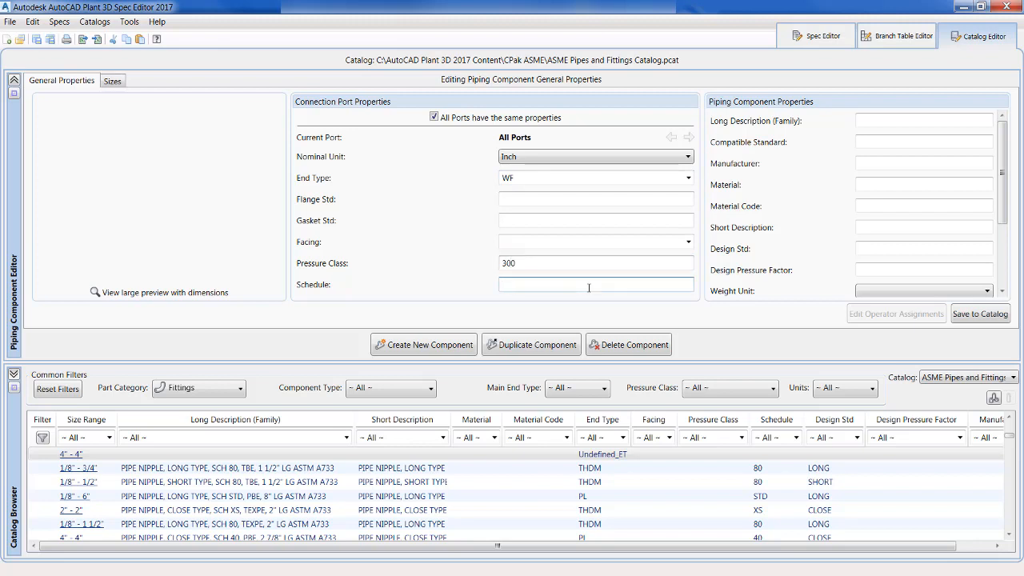
{"action": "type", "text": "SCH"}
Enter "Custom 4" Elbow Demo" as the long family description and ACME as the manufacturer
{"action": "left_click", "coordinate": [928, 122]}
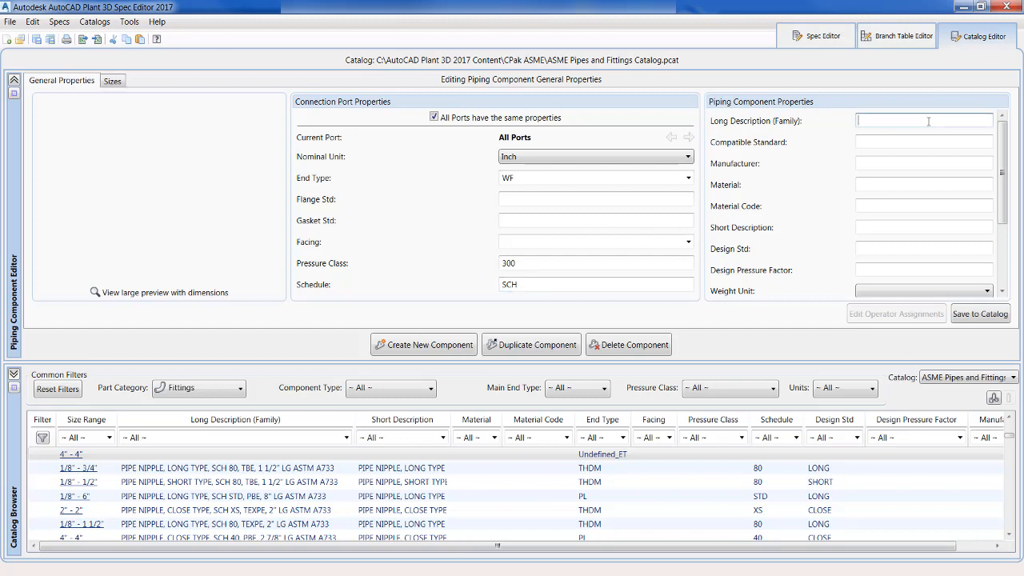
{"action": "type", "text": "C"}
{"action": "type", "text": "ustom"}
{"action": "type", "text": " 4\" E"}
{"action": "type", "text": "lbow"}
{"action": "type", "text": " Dệm"}
{"action": "type", "text": "o"}
{"action": "left_click", "coordinate": [901, 165]}
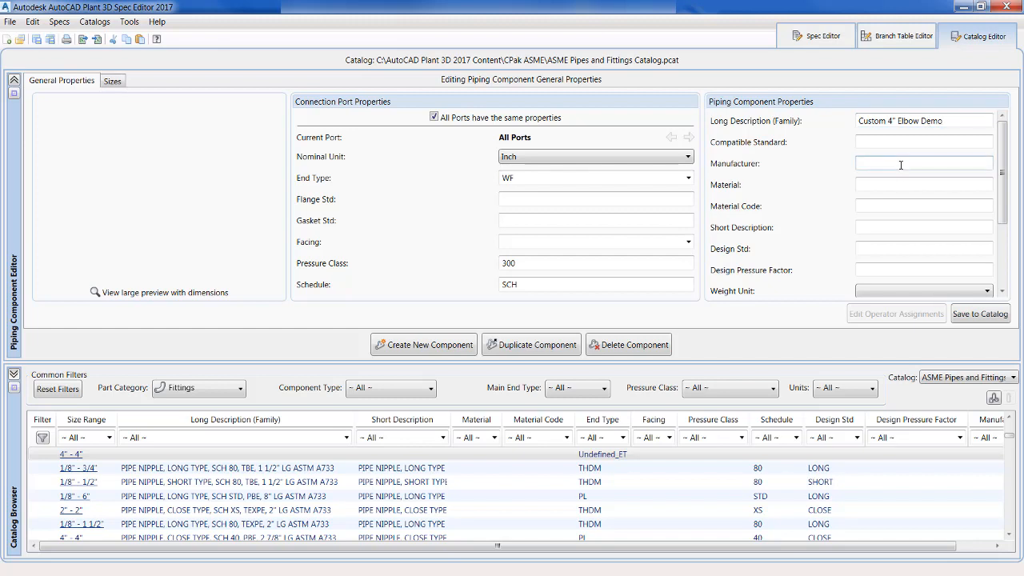
{"action": "type", "text": "ACME"}
Set the component's weight unit to LB
{"action": "left_click_drag", "start_coordinate": [1000, 178], "coordinate": [1015, 253]}
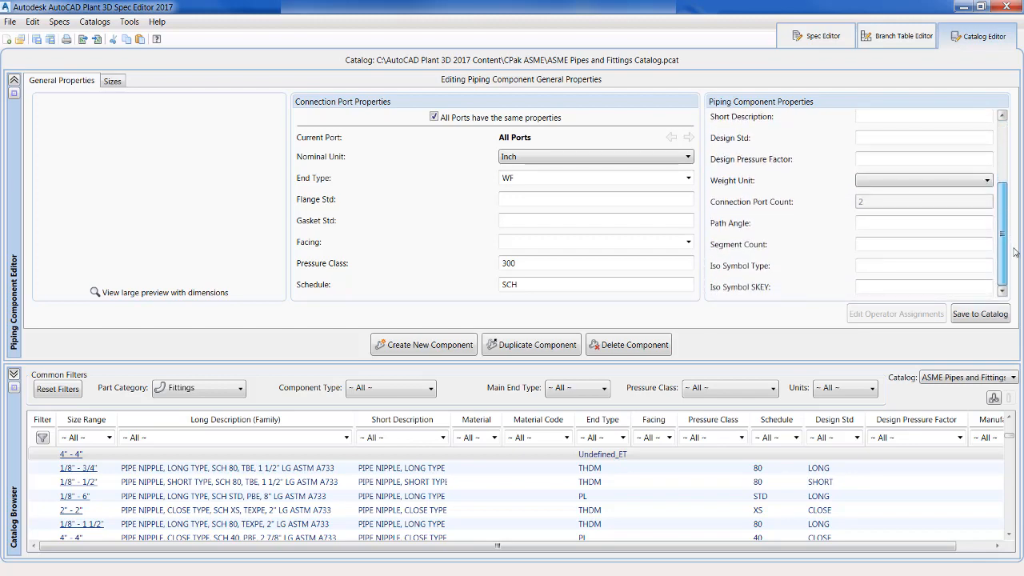
{"action": "left_click", "coordinate": [928, 182]}
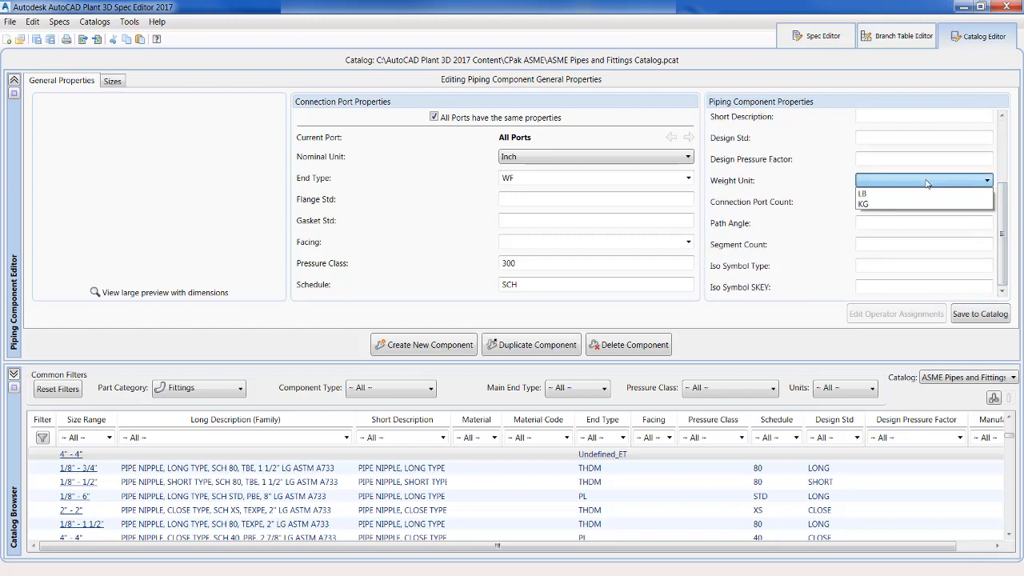
{"action": "left_click", "coordinate": [868, 193]}
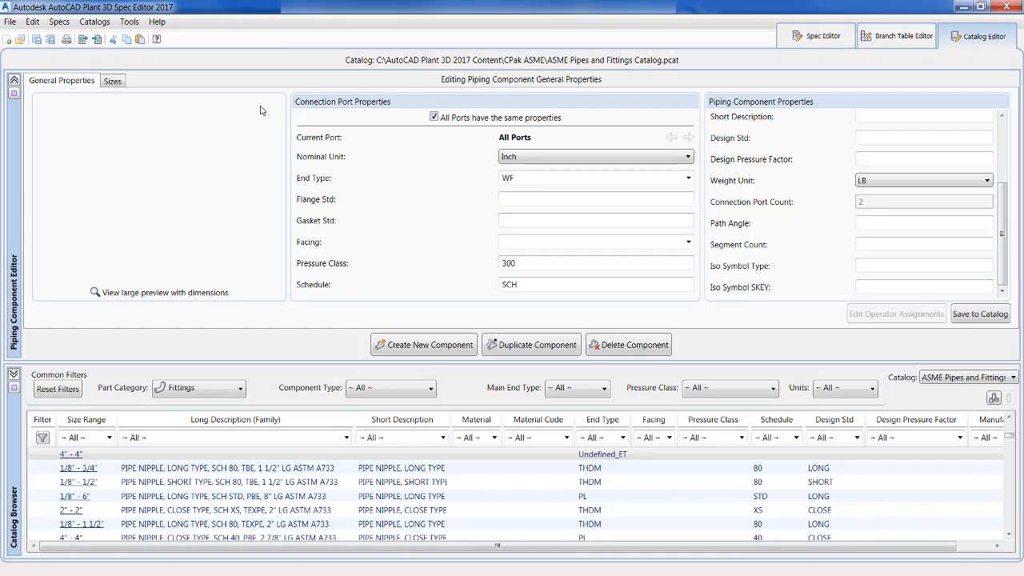
For the 4" size, set port 1's matching pipe OD to 4.5 and the long size description to "Custom 4" Elbow Demo"
{"action": "left_click", "coordinate": [113, 82]}
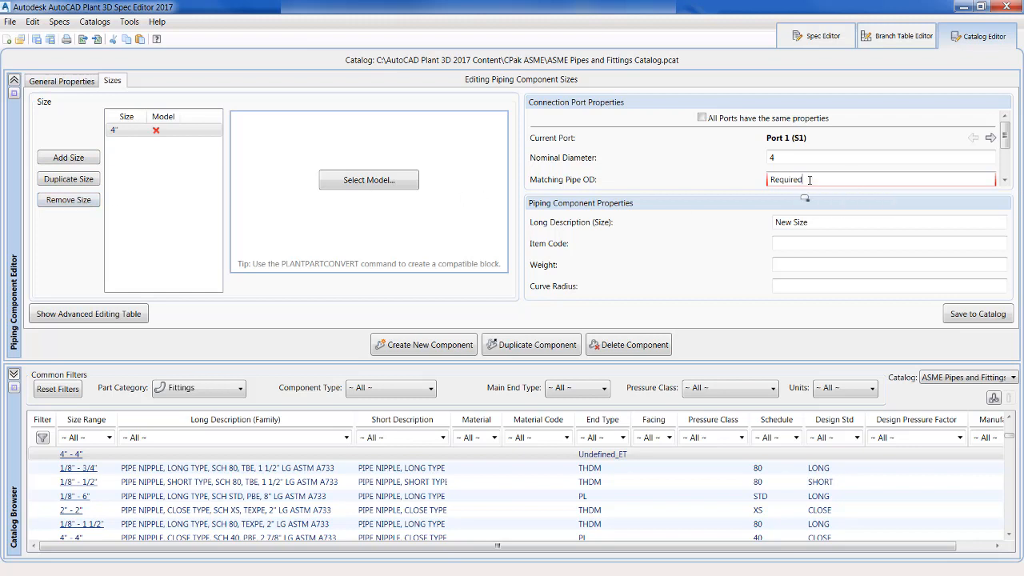
{"action": "left_click_drag", "start_coordinate": [809, 180], "coordinate": [746, 184]}
{"action": "type", "text": "4.5"}
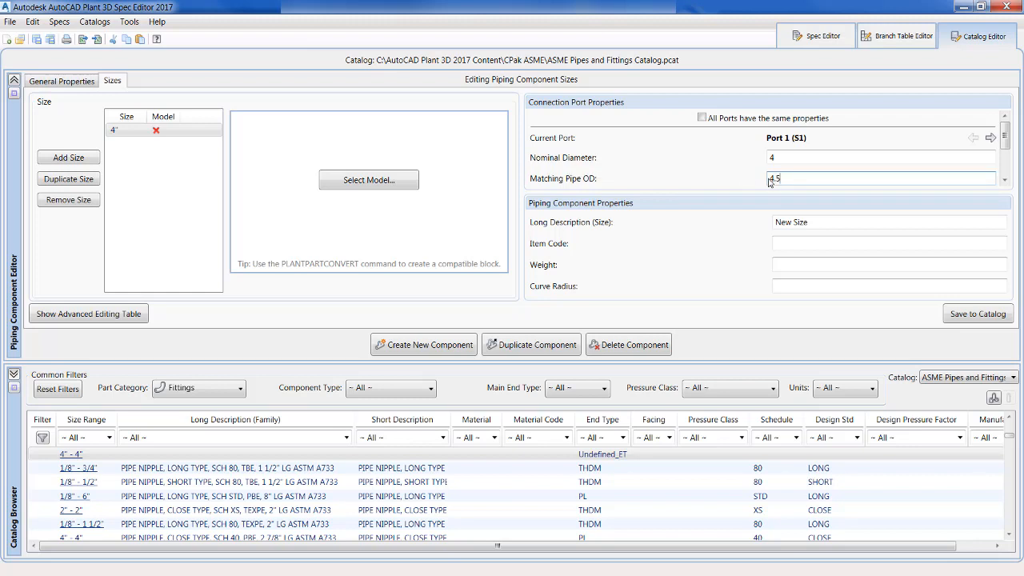
{"action": "left_click", "coordinate": [804, 221]}
{"action": "left_click_drag", "start_coordinate": [804, 221], "coordinate": [755, 222]}
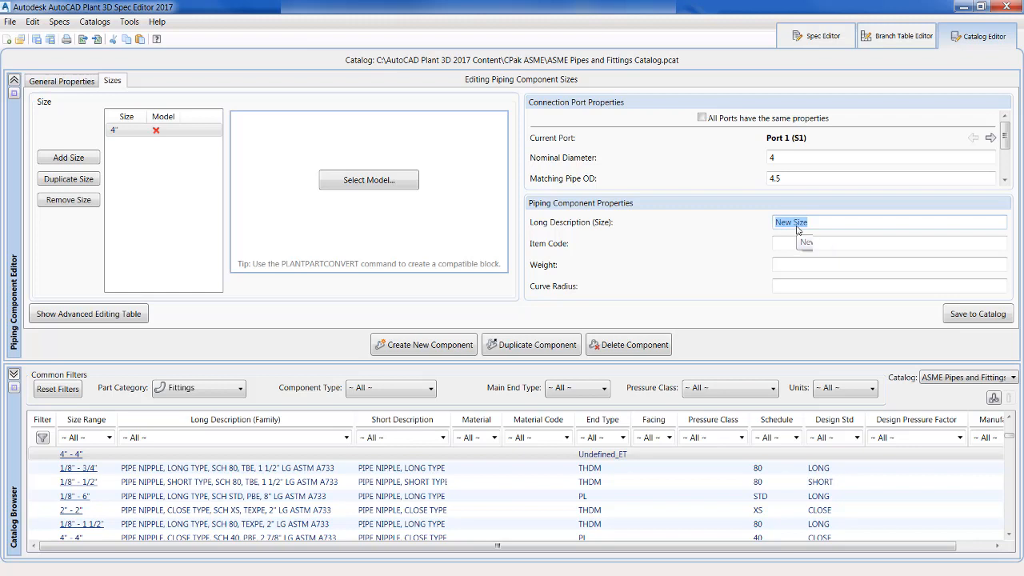
{"action": "type", "text": "Custom 4\" Elbow Demo"}
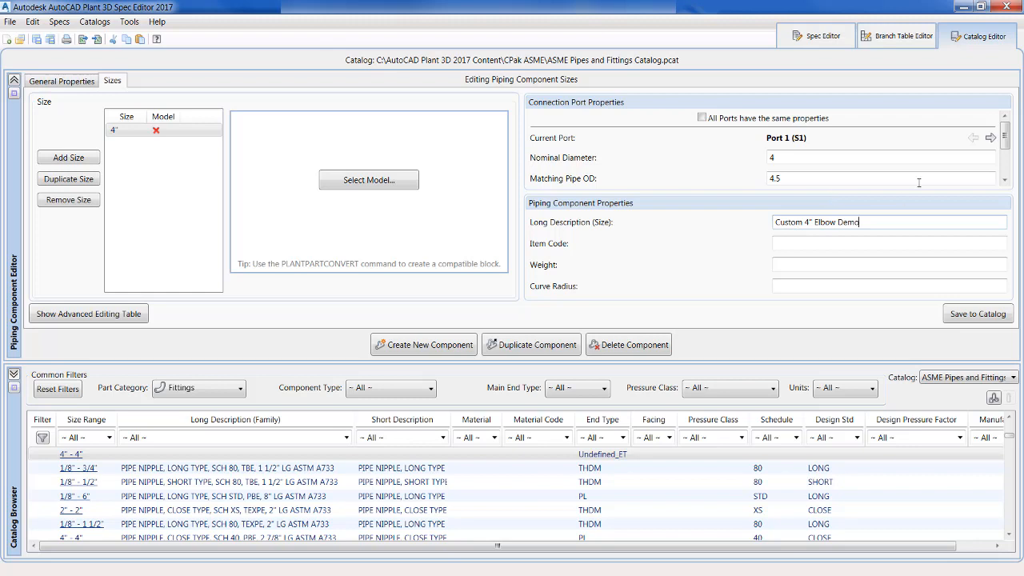
Set port 1's wall thickness to .25 for the 4" size
{"action": "scroll", "coordinate": [1005, 176], "scroll_direction": "down", "scroll_amount": 2}
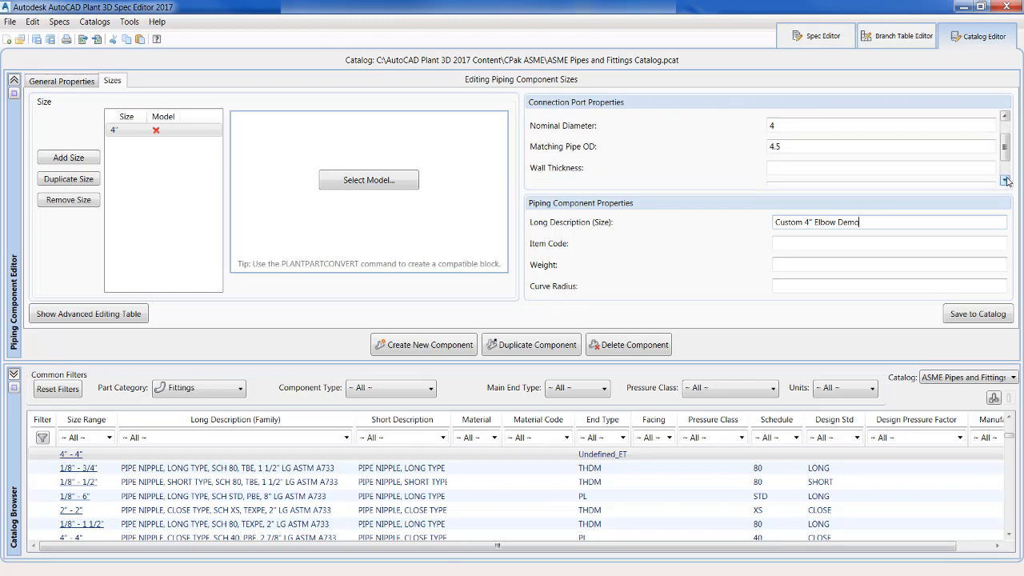
{"action": "left_click", "coordinate": [810, 169]}
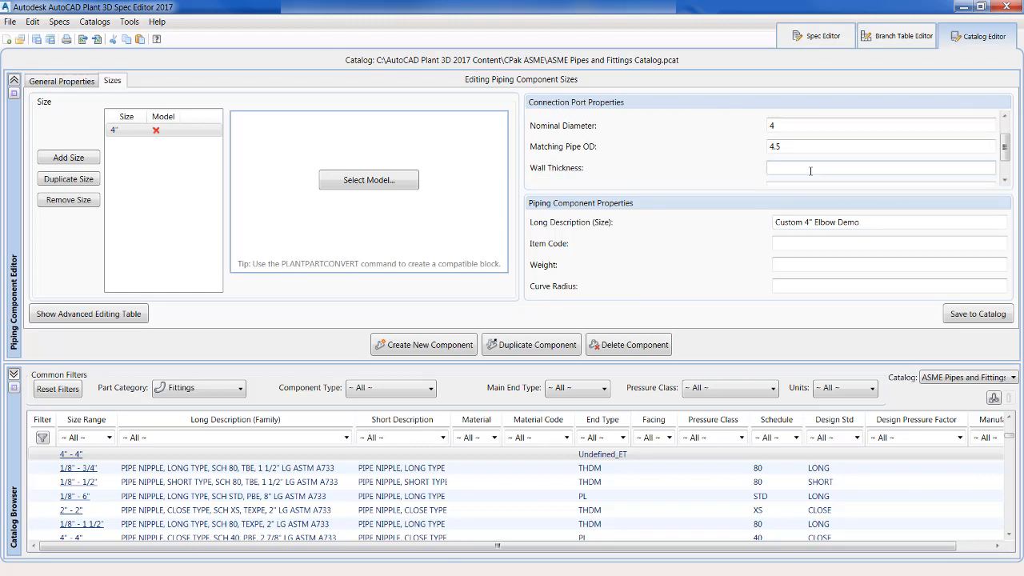
{"action": "type", "text": ".25"}
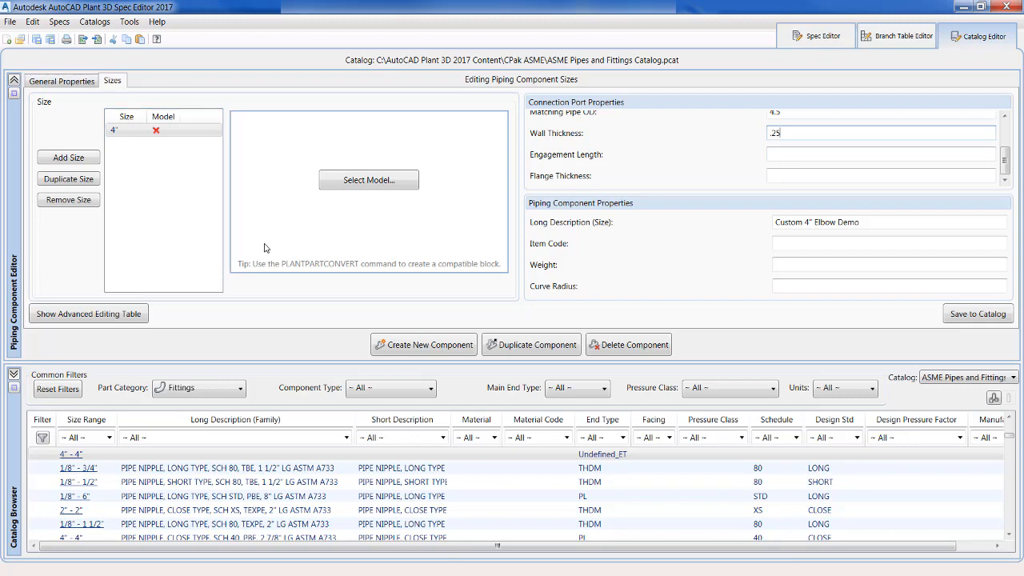
Assign the Custom 4 Elbow block from Master.dwg as the model for the 4" size
{"action": "left_click", "coordinate": [379, 186]}
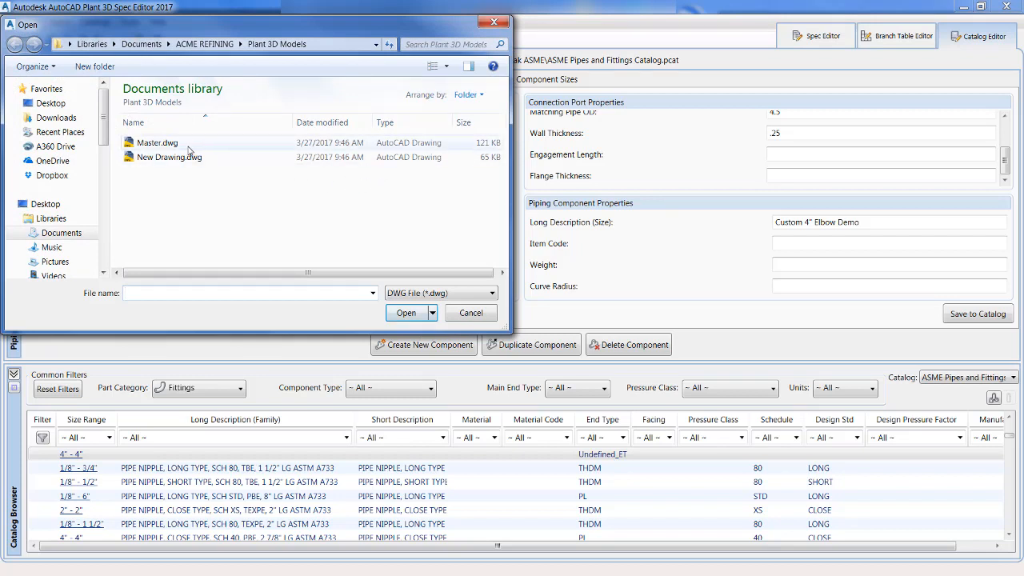
{"action": "left_click", "coordinate": [164, 144]}
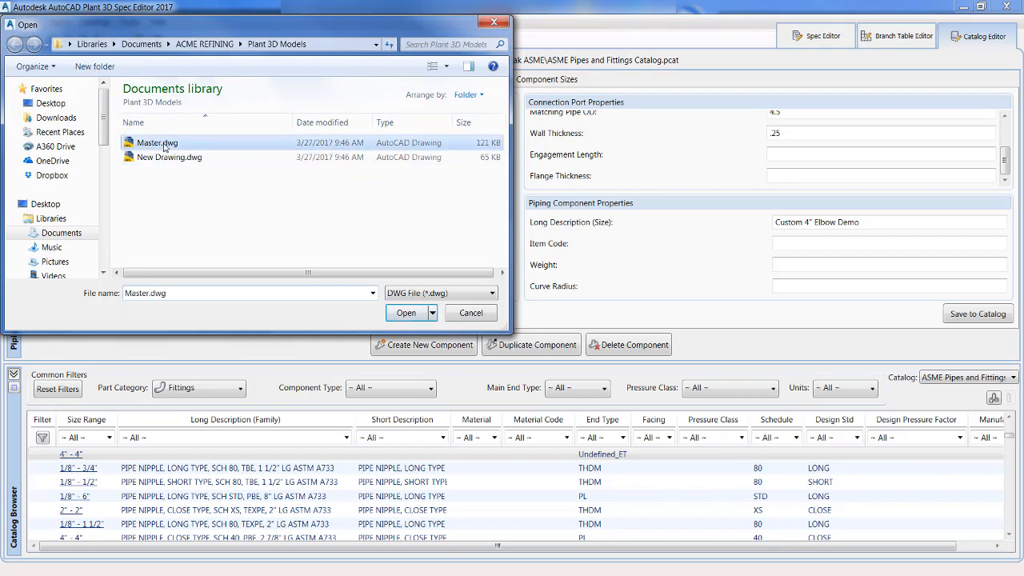
{"action": "left_click", "coordinate": [391, 314]}
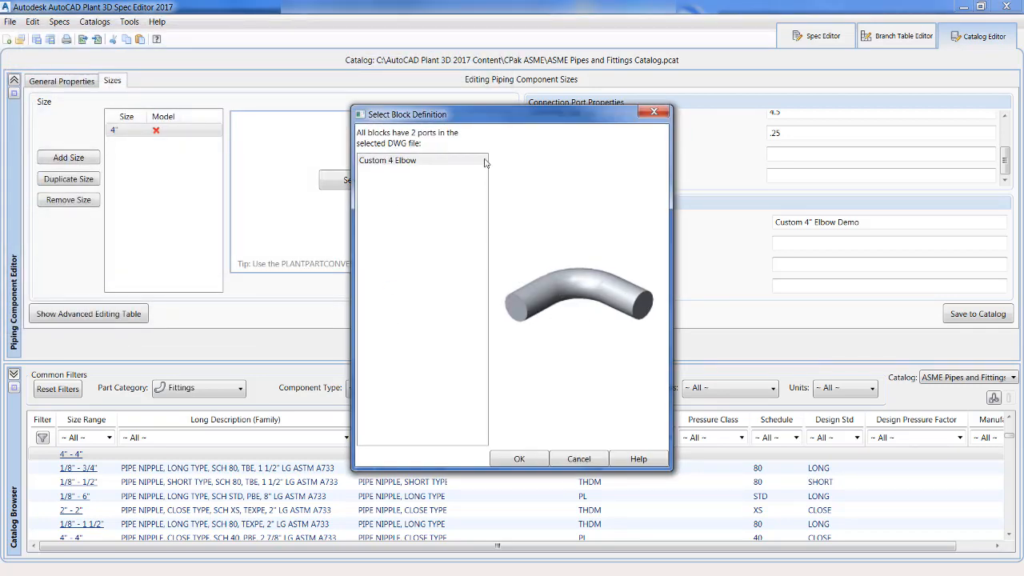
{"action": "left_click", "coordinate": [406, 160]}
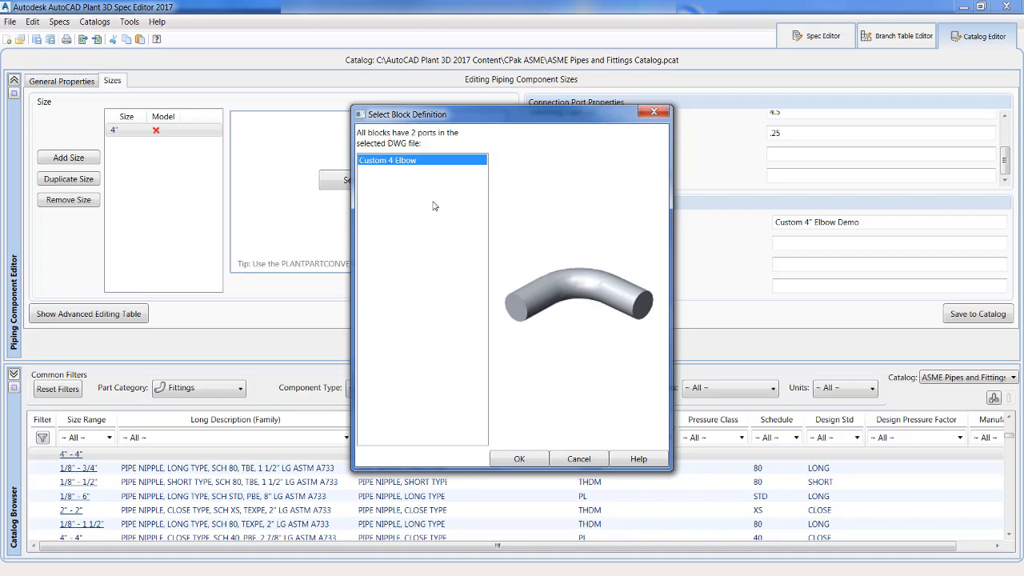
{"action": "left_click", "coordinate": [511, 461]}
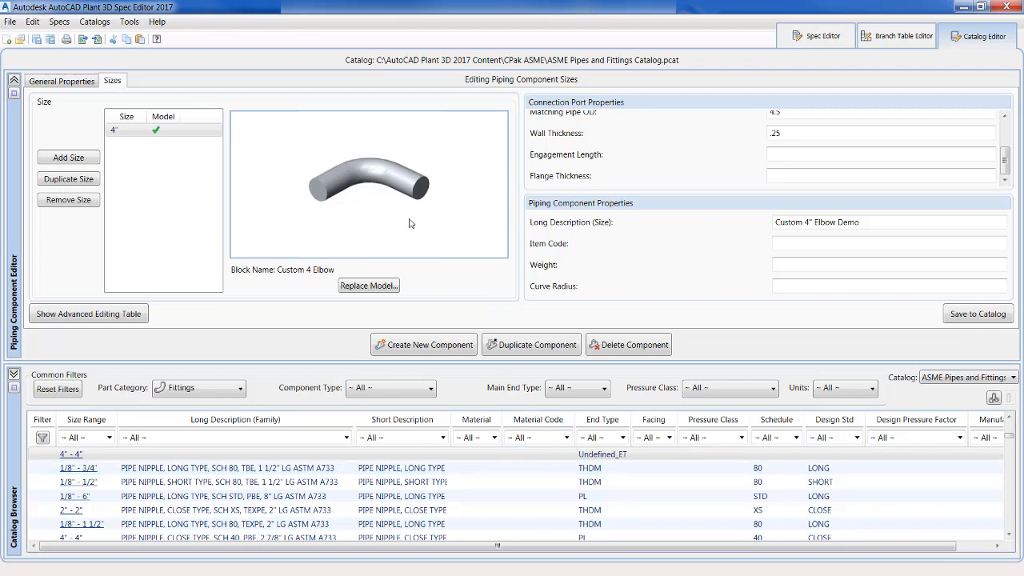
Try to save the custom elbow to the catalog after reviewing its general properties
{"action": "left_click", "coordinate": [85, 83]}
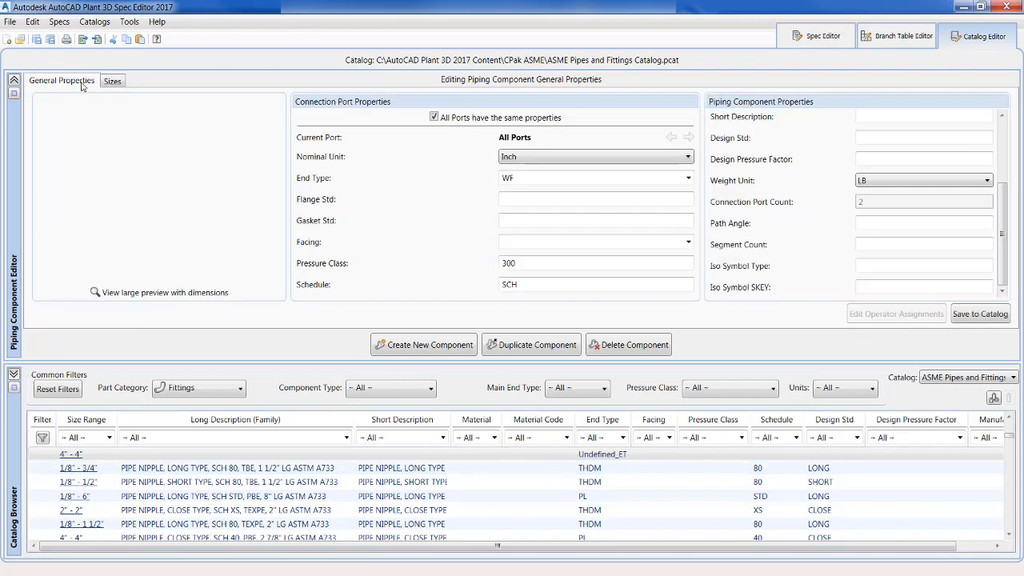
{"action": "left_click", "coordinate": [111, 84]}
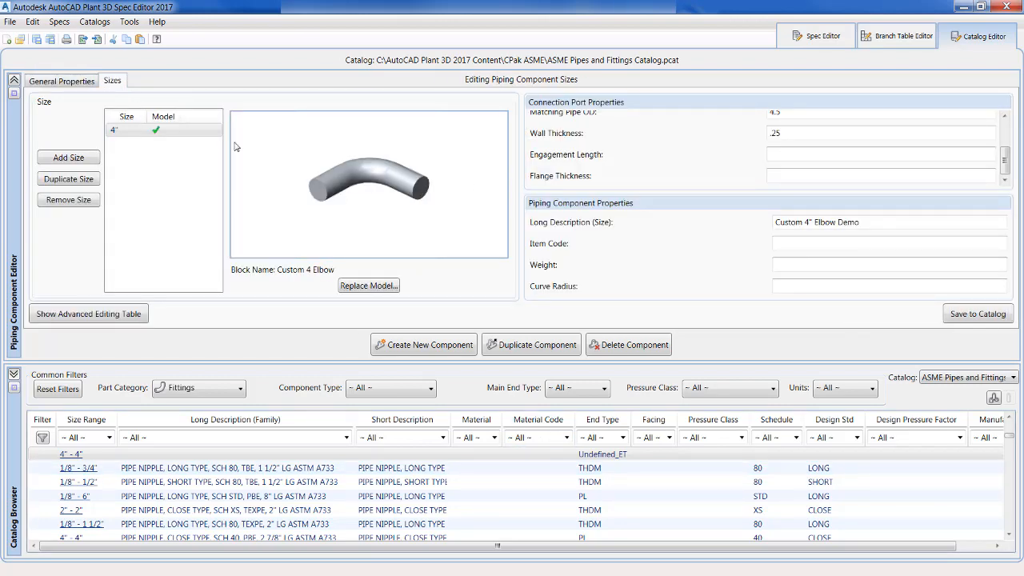
{"action": "left_click", "coordinate": [979, 314]}
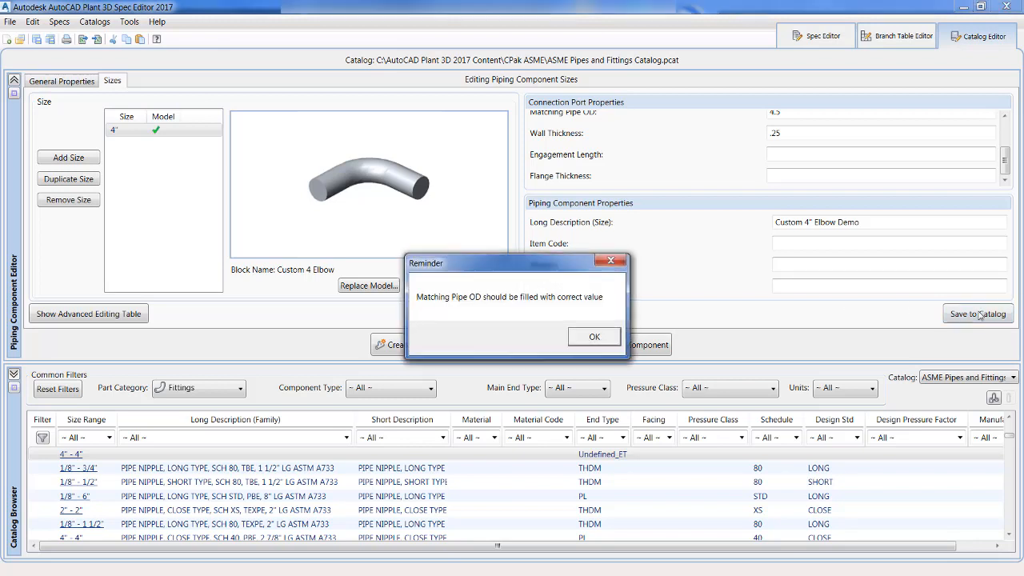
{"action": "left_click", "coordinate": [594, 337]}
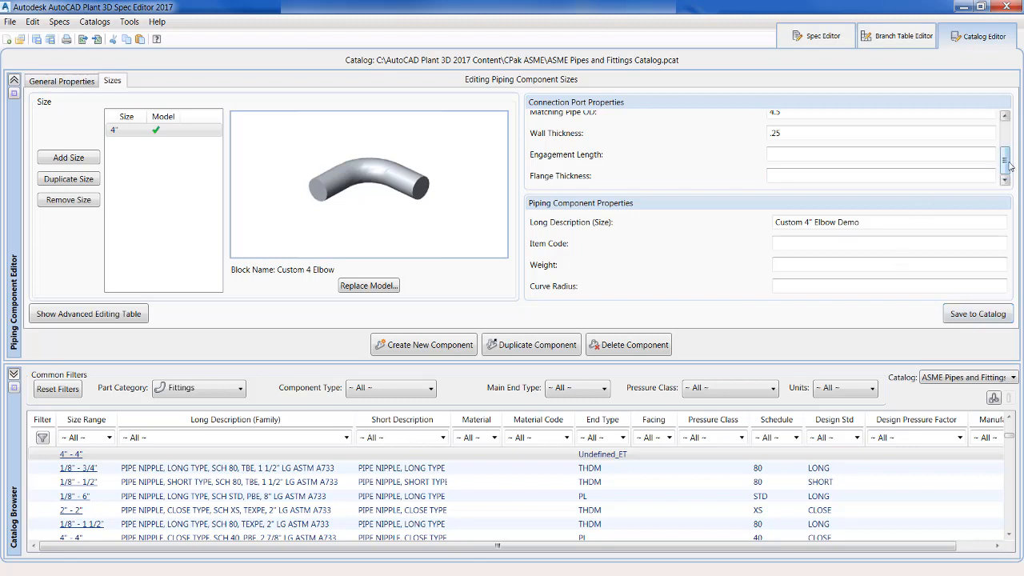
Make all ports of the 4" size share the same properties and save the component to the catalog
{"action": "left_click_drag", "start_coordinate": [1009, 166], "coordinate": [1009, 133]}
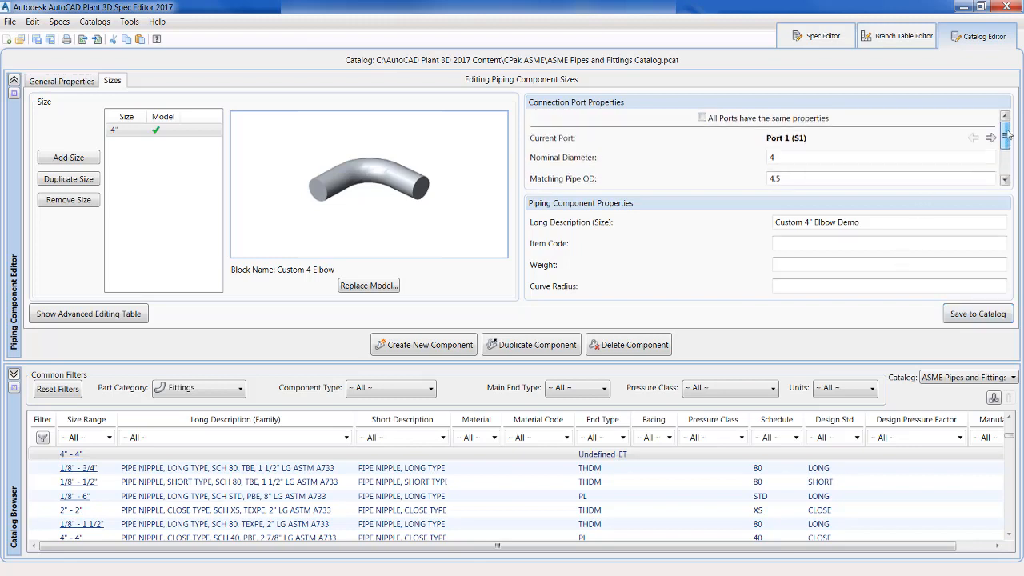
{"action": "left_click", "coordinate": [703, 118]}
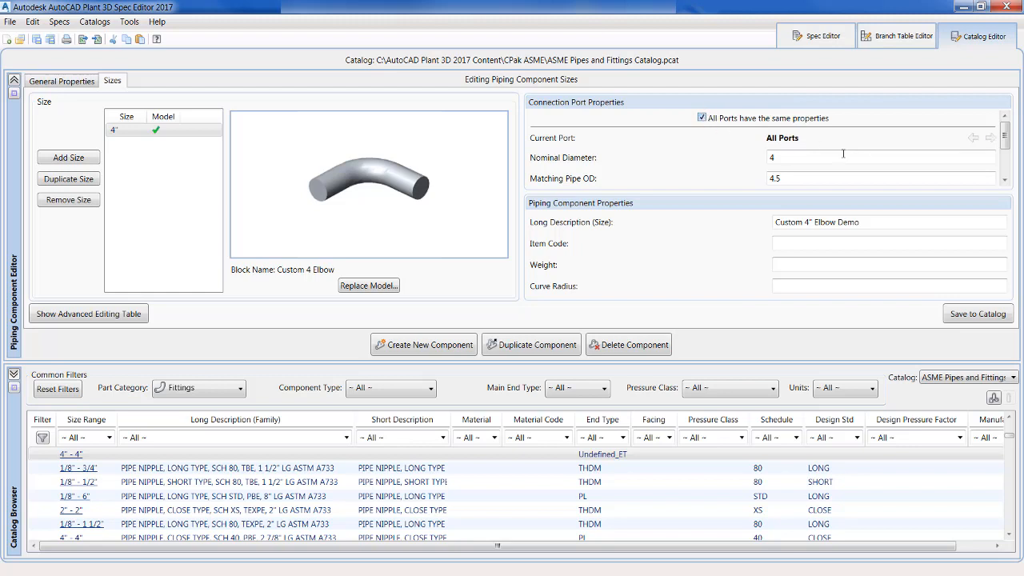
{"action": "left_click", "coordinate": [971, 316]}
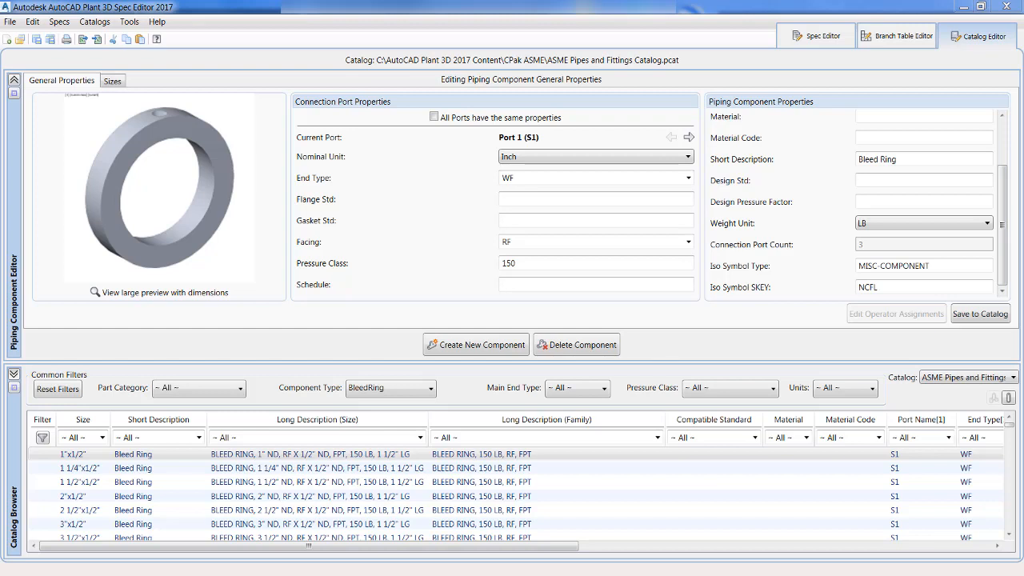
Filter the catalog to Fittings of component type Elbow with main end type WF
{"action": "left_click", "coordinate": [238, 390]}
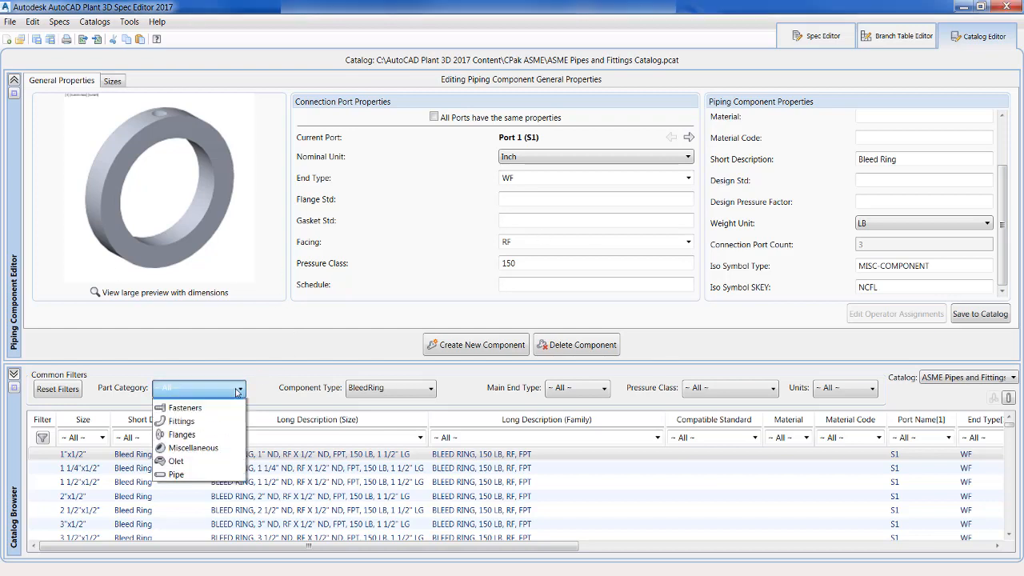
{"action": "left_click", "coordinate": [182, 432]}
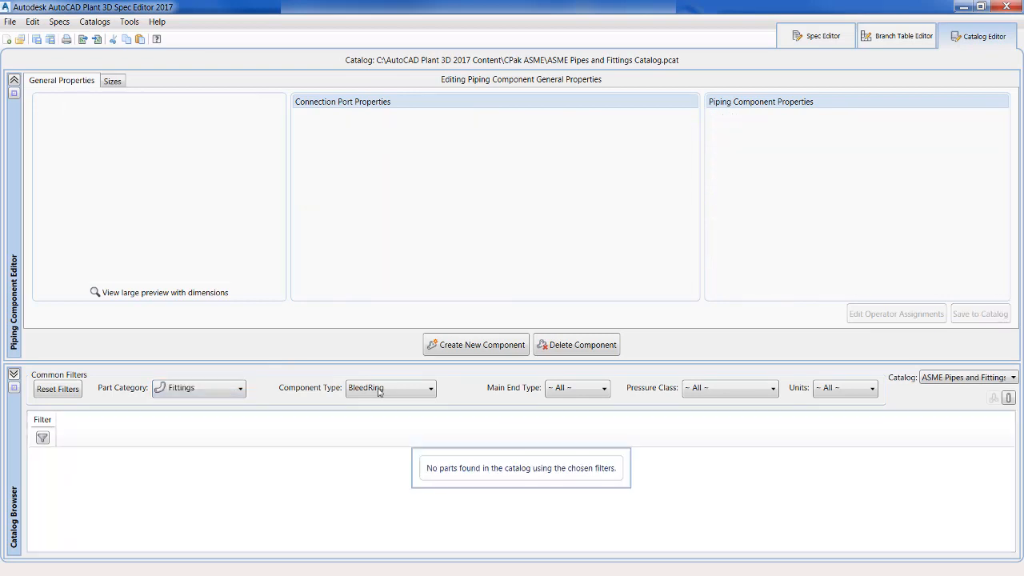
{"action": "left_click", "coordinate": [382, 391]}
{"action": "scroll", "coordinate": [384, 297], "scroll_direction": "down", "scroll_amount": 1}
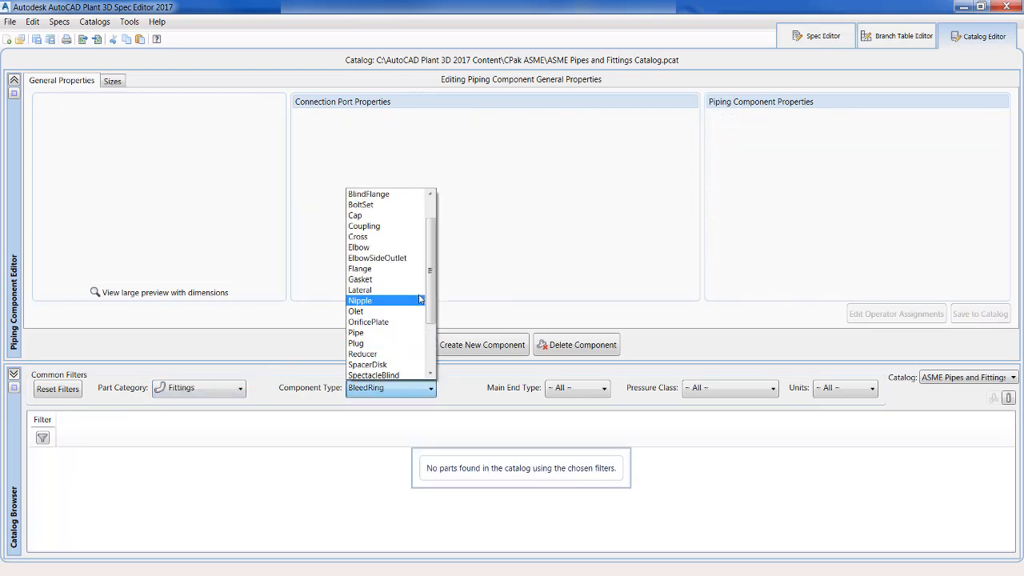
{"action": "left_click", "coordinate": [385, 253]}
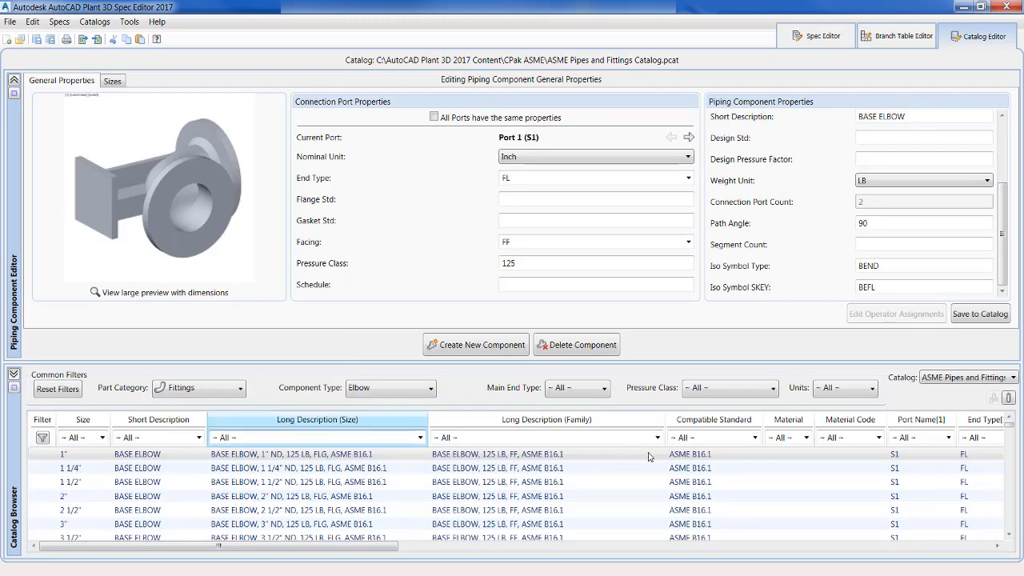
{"action": "left_click", "coordinate": [596, 392]}
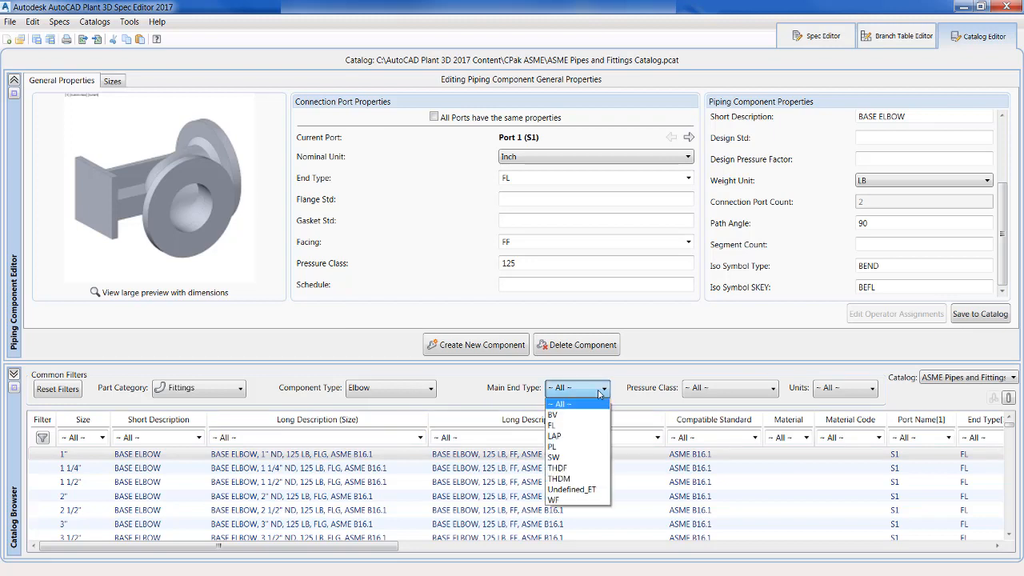
{"action": "left_click", "coordinate": [555, 500]}
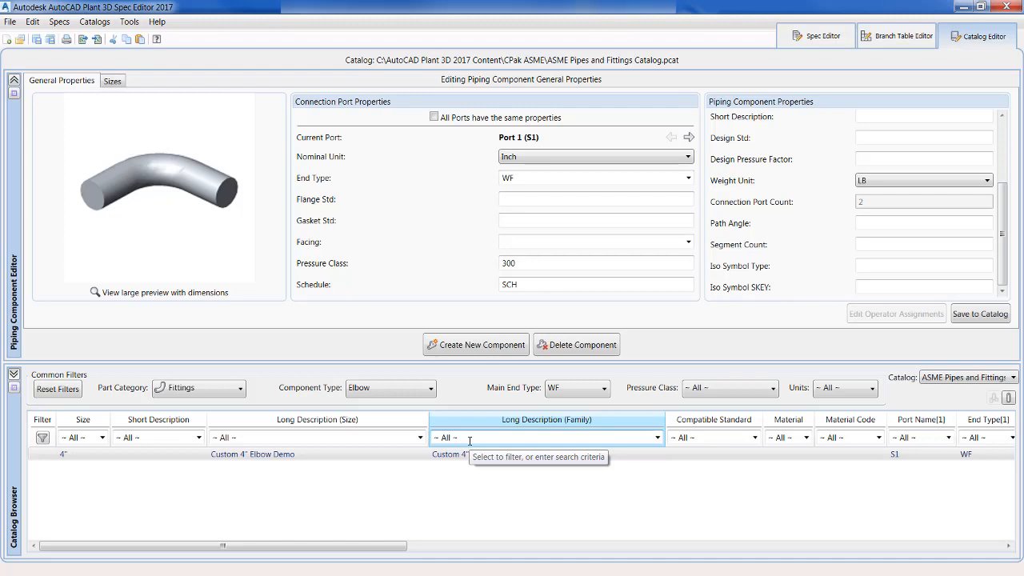
Delete the custom 4" elbow component from the catalog
{"action": "left_click", "coordinate": [582, 344]}
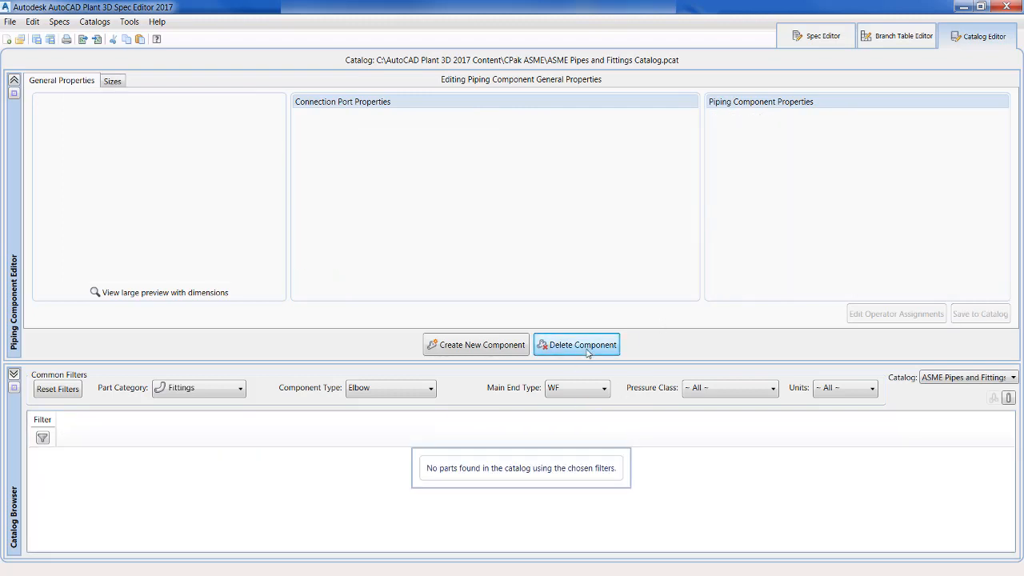